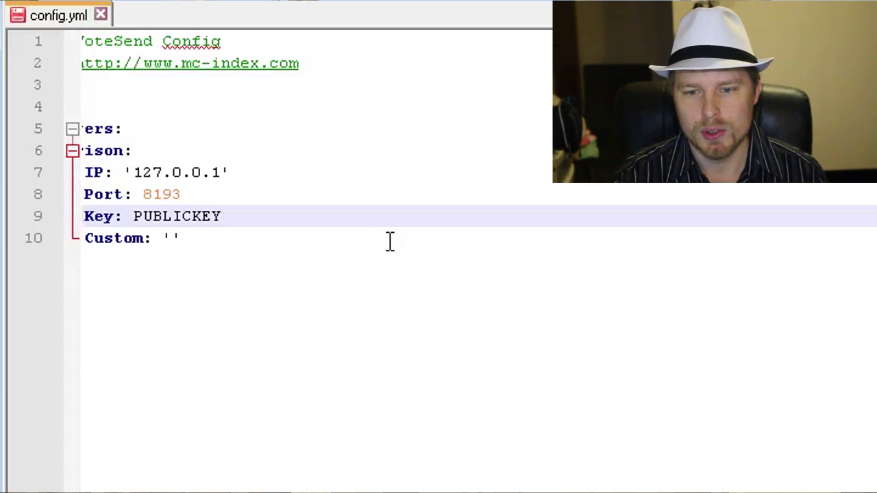
pyautogui.hscroll(-2, 205, 253)
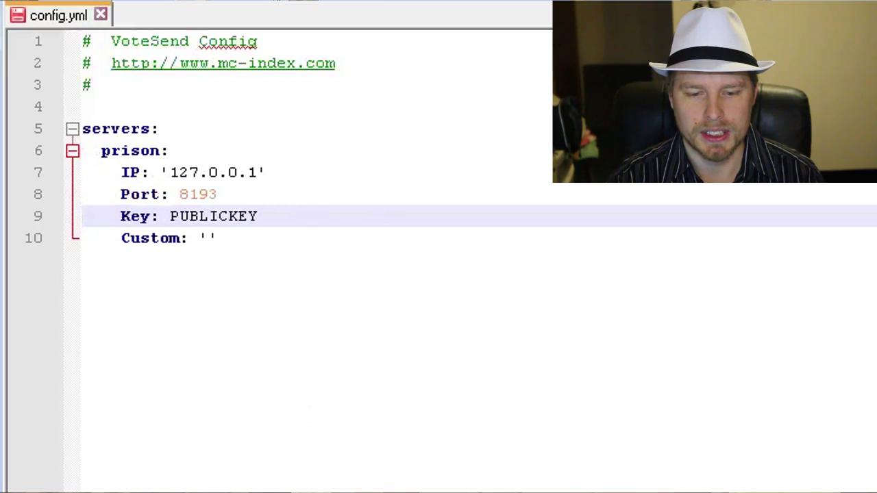
pyautogui.moveTo(247, 244); pyautogui.dragTo(81, 153)
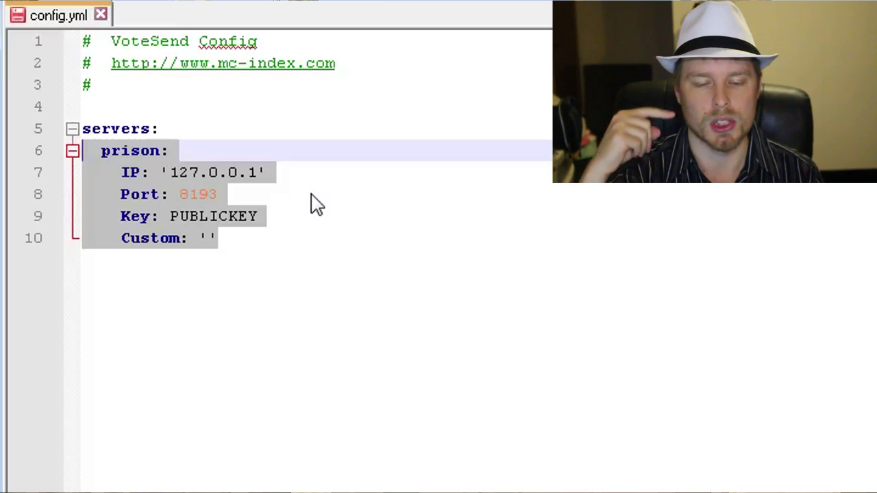
pyautogui.click(226, 111)
pyautogui.click(218, 145)
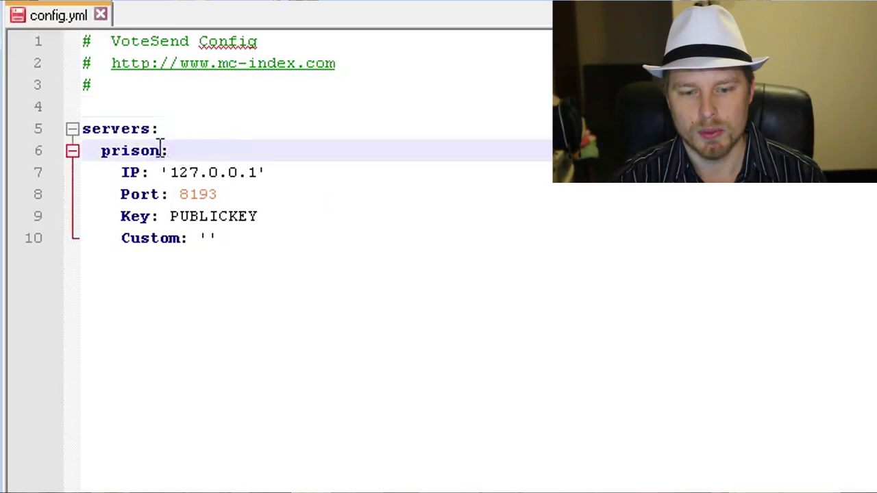
pyautogui.moveTo(164, 149); pyautogui.dragTo(92, 152)
pyautogui.doubleClick(104, 152)
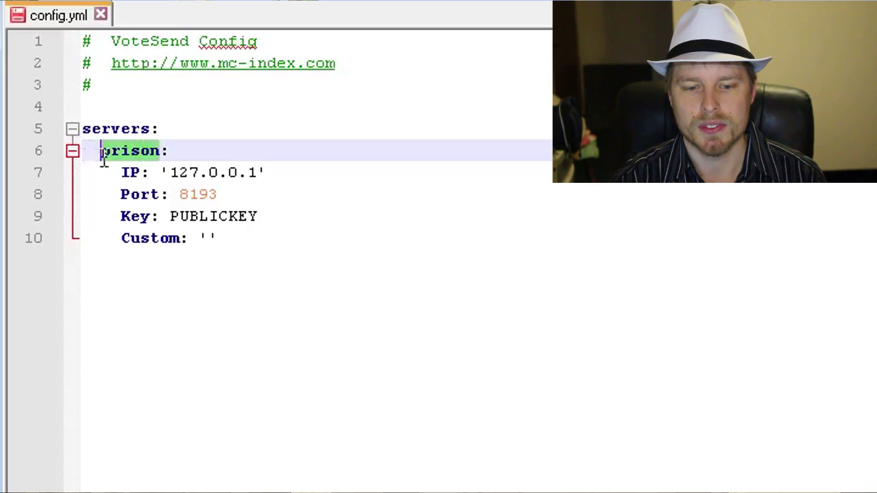
pyautogui.click(266, 216)
pyautogui.moveTo(268, 217); pyautogui.dragTo(171, 217)
pyautogui.moveTo(218, 194); pyautogui.dragTo(178, 195)
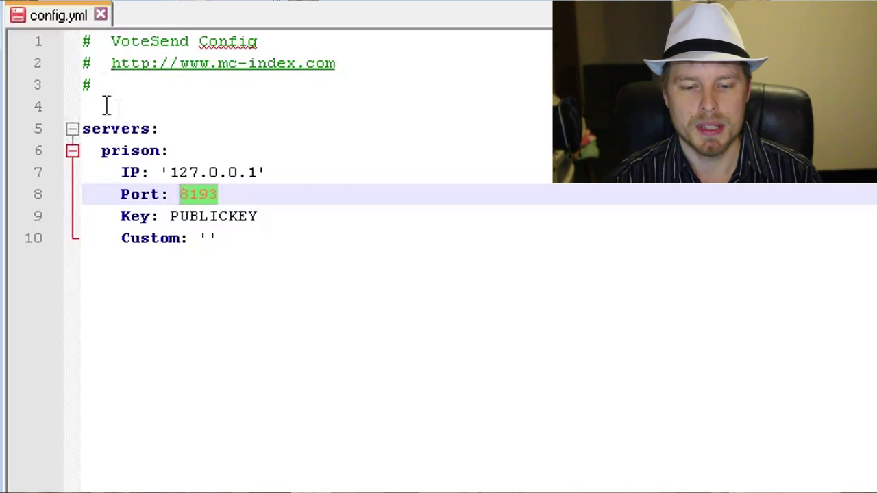
pyautogui.moveTo(258, 173); pyautogui.dragTo(170, 172)
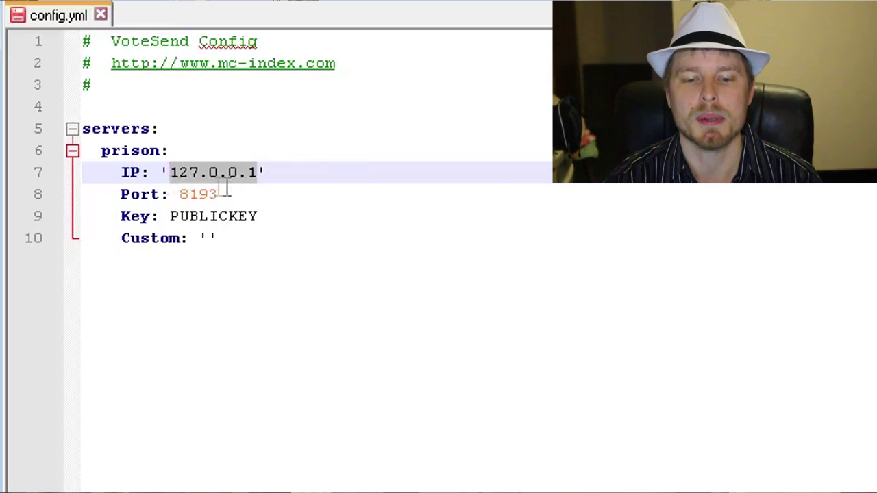
pyautogui.moveTo(227, 196); pyautogui.dragTo(183, 194)
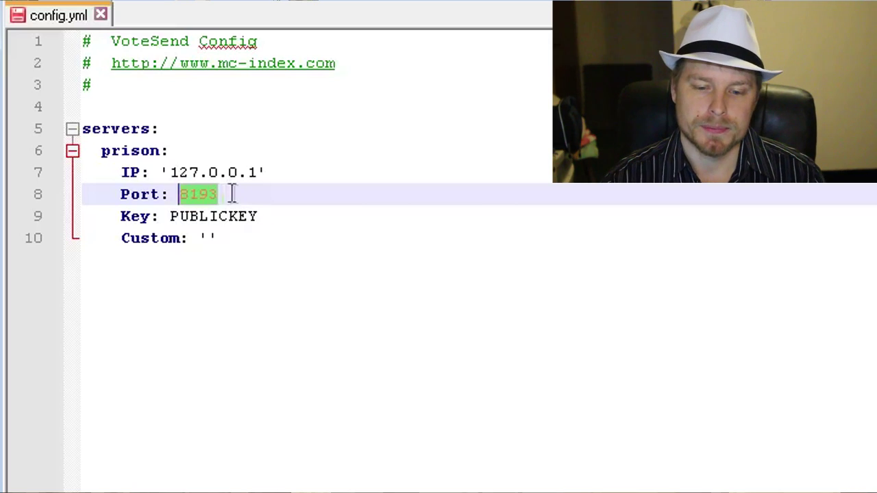
pyautogui.moveTo(260, 219); pyautogui.dragTo(174, 223)
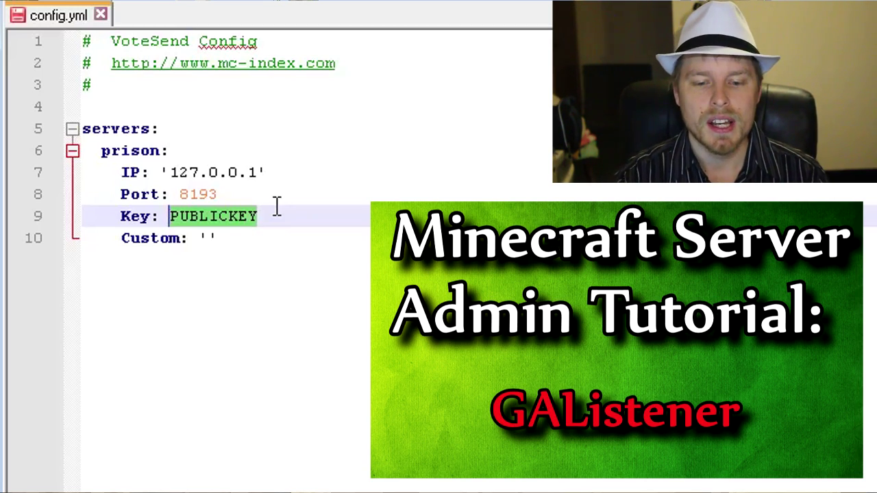
pyautogui.moveTo(227, 238); pyautogui.dragTo(124, 230)
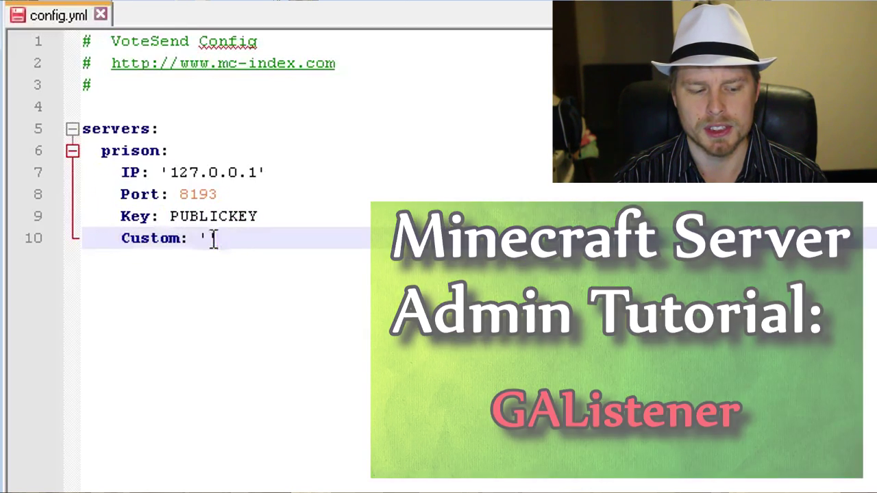
pyautogui.click(221, 239)
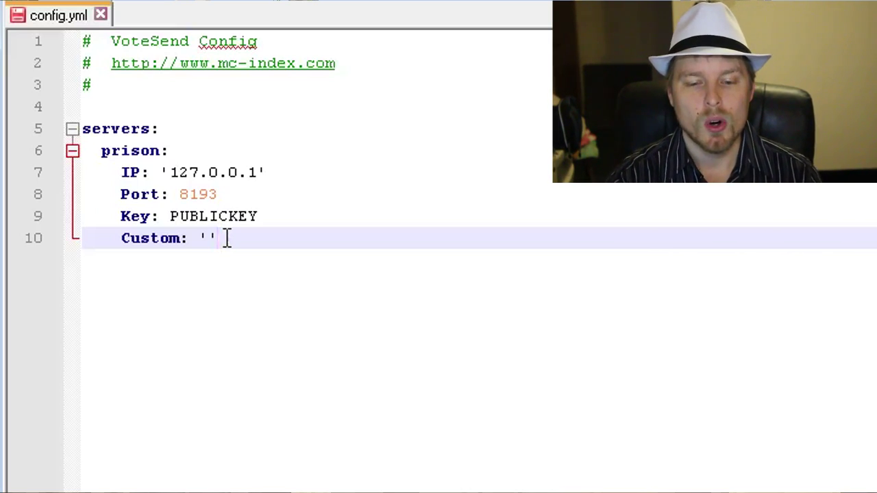
pyautogui.click(208, 238)
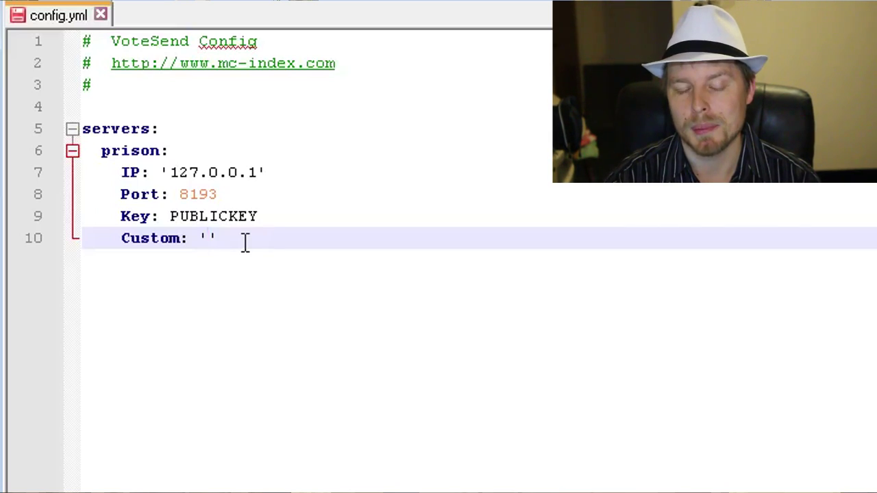
pyautogui.moveTo(249, 237); pyautogui.dragTo(64, 155)
pyautogui.hotkey('ctrl', 'c')
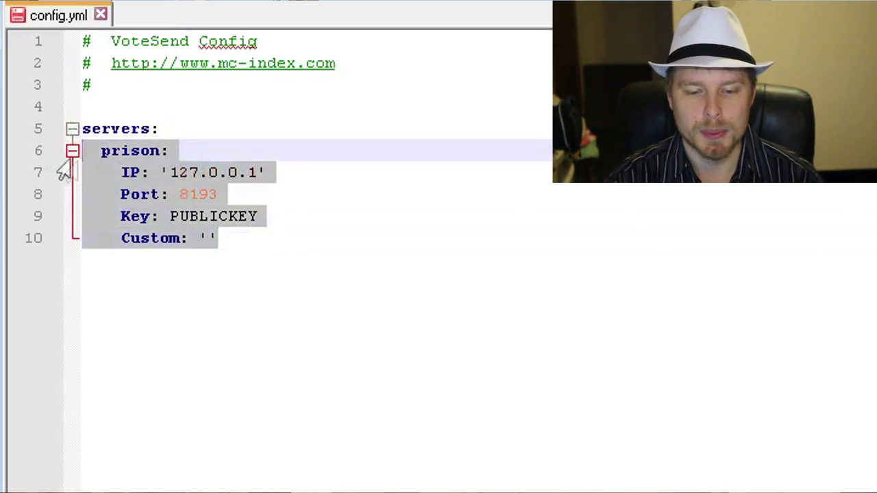
pyautogui.click(221, 260)
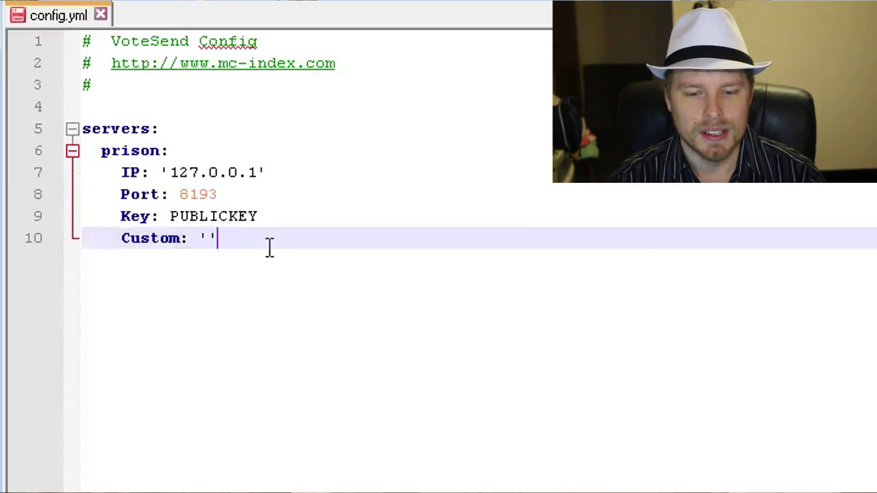
pyautogui.press('Return')
pyautogui.press('BackSpace')
pyautogui.press('BackSpace')
pyautogui.press('BackSpace')
pyautogui.press('BackSpace')
pyautogui.hotkey('ctrl', 'v')
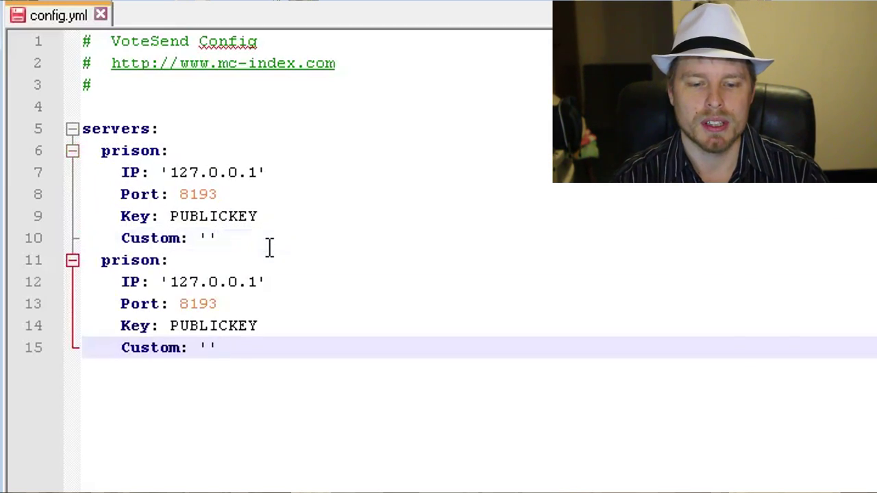
pyautogui.moveTo(168, 260); pyautogui.dragTo(107, 265)
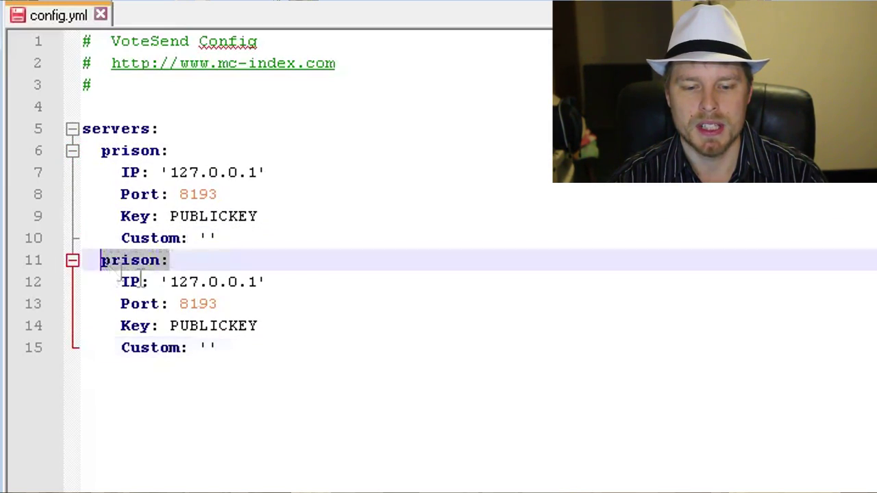
pyautogui.moveTo(240, 346); pyautogui.dragTo(85, 263)
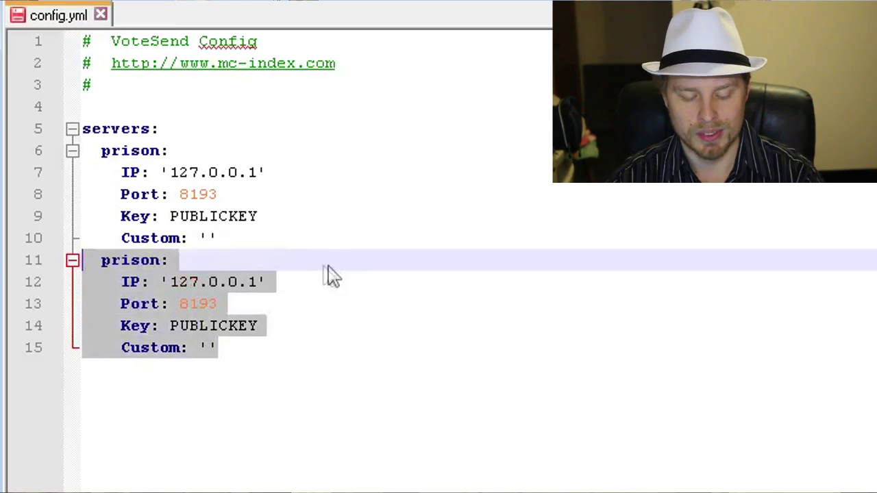
pyautogui.press('BackSpace')
pyautogui.press('BackSpace')
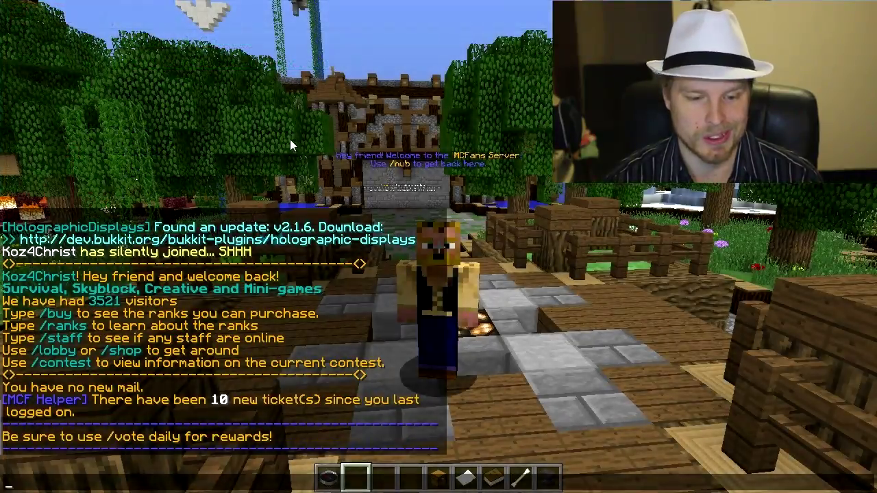
# Close the chat, hide the HUD, and join the prison server with /server prison.
pyautogui.press('Escape')
pyautogui.press('F1')
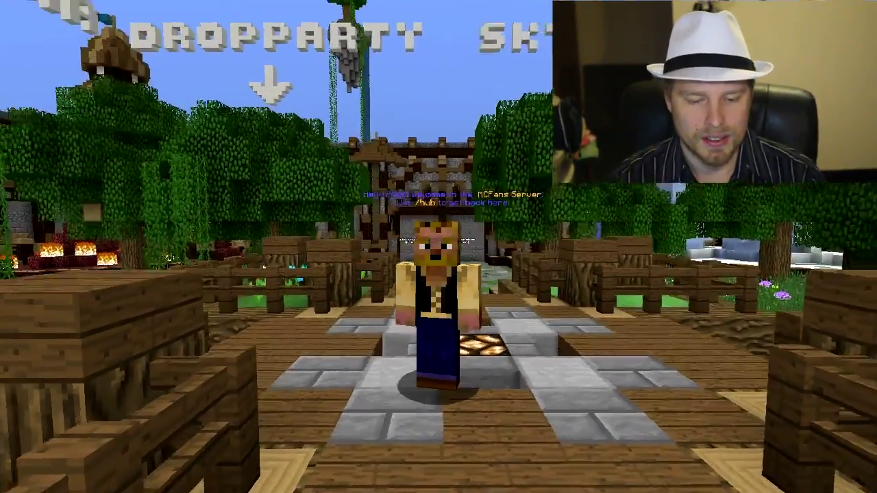
pyautogui.press('/')
pyautogui.write('server prison')
pyautogui.press('Return')
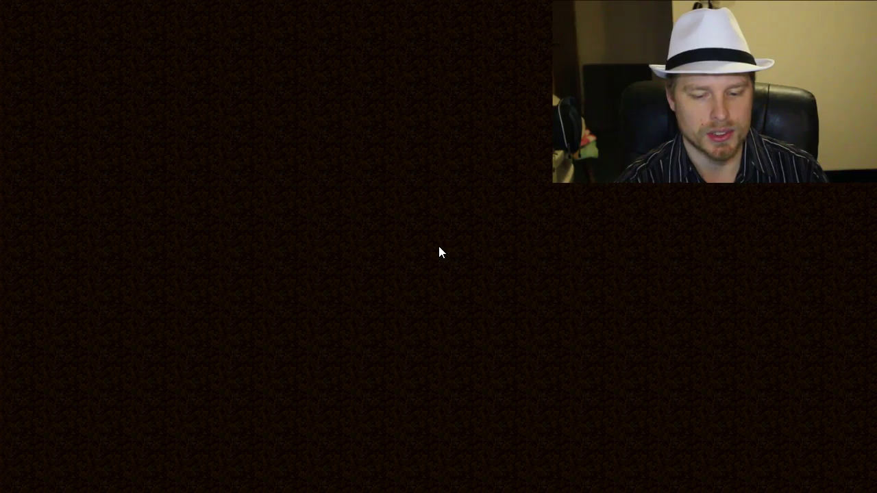
# Warp to the A area with /warp a and bring up the chat history.
pyautogui.press('/')
pyautogui.write('warp a')
pyautogui.press('Return')
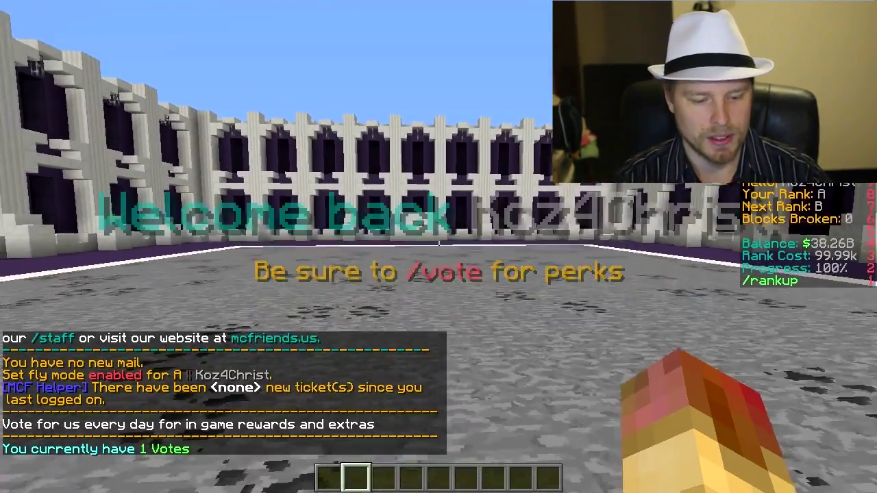
pyautogui.press('t')
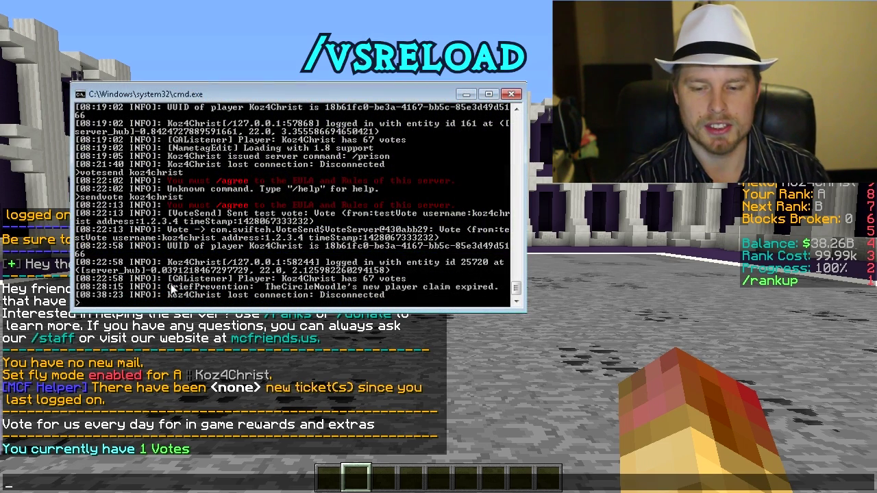
# Reload the VoteSend config and send a test vote for the player from the console.
pyautogui.write('eload')
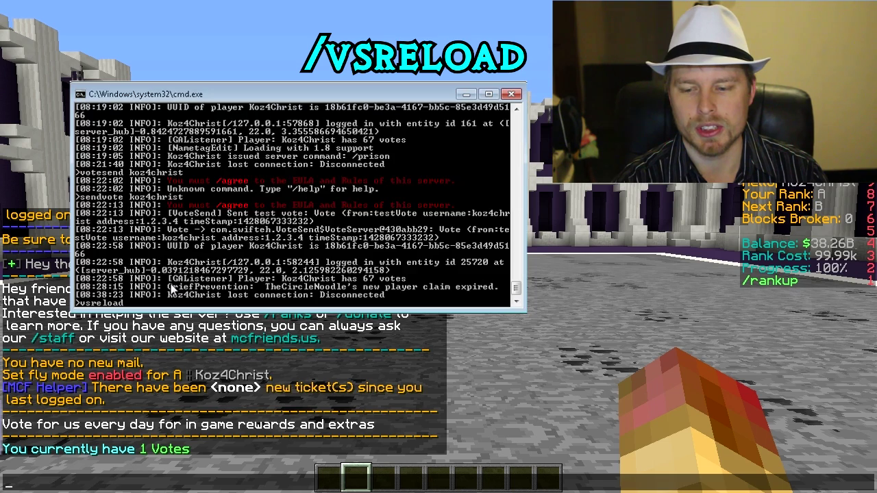
pyautogui.press('Return')
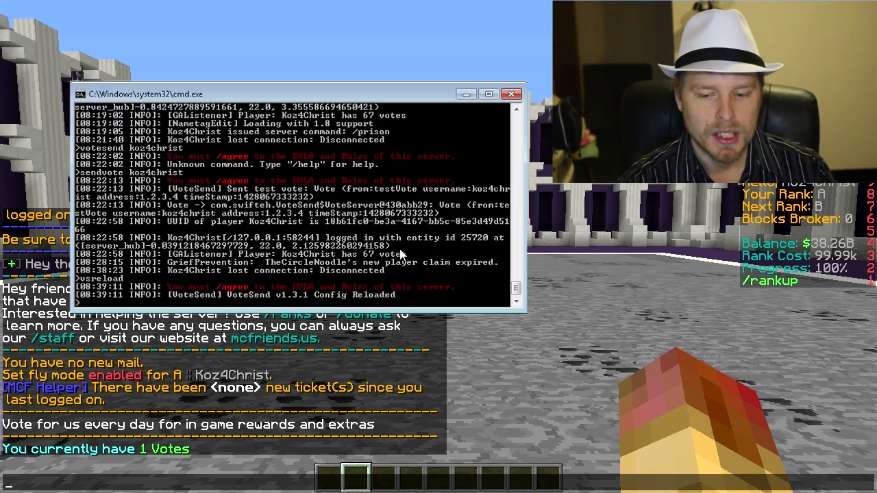
pyautogui.write('sendvote')
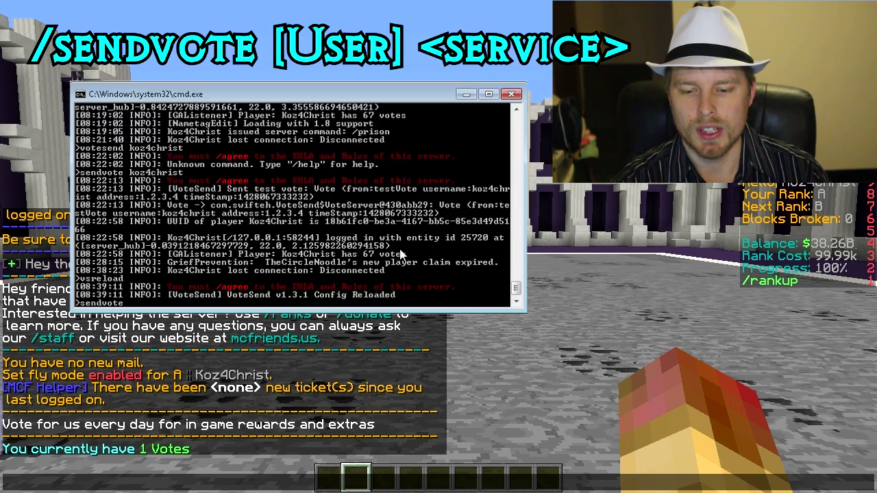
pyautogui.write(' koz4christ')
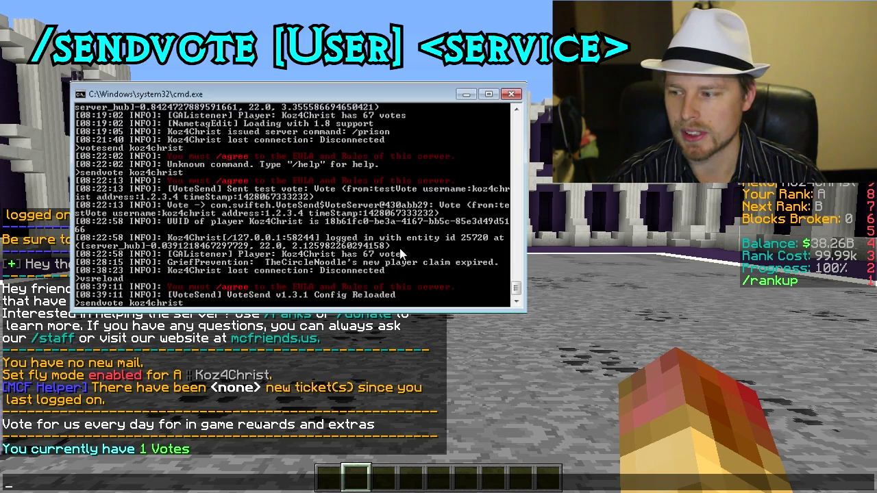
pyautogui.press('Return')
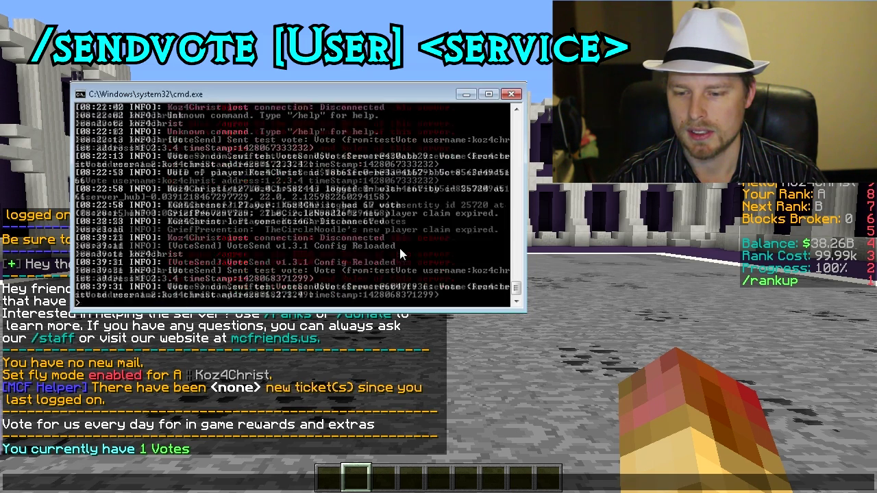
# Back in the game, return to the lobby server with /server lobby.
pyautogui.click(425, 450)
pyautogui.press('/')
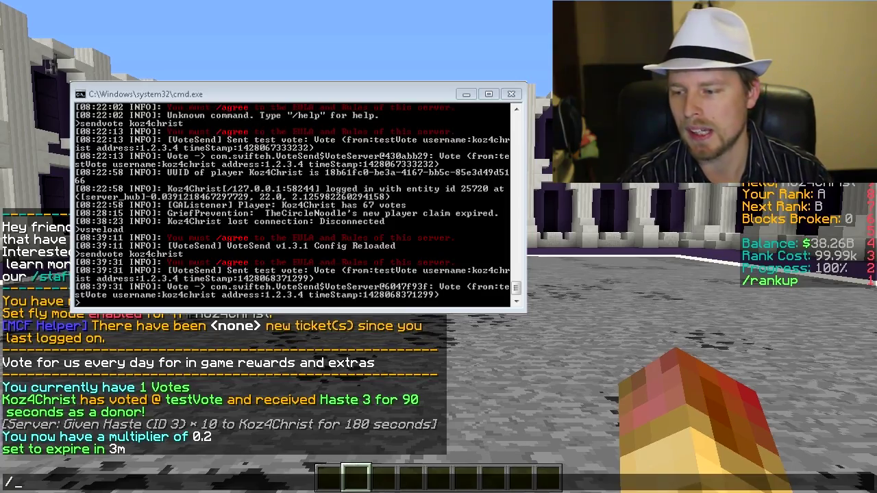
pyautogui.write('server lobby')
pyautogui.press('Return')
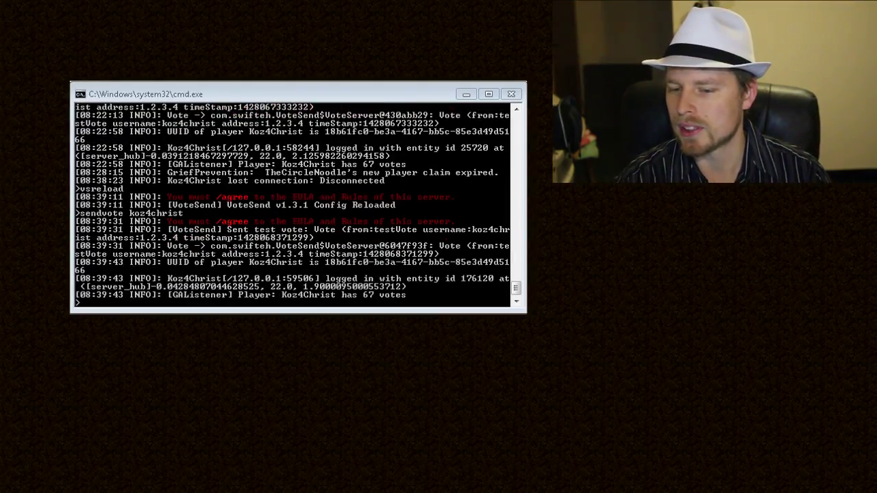